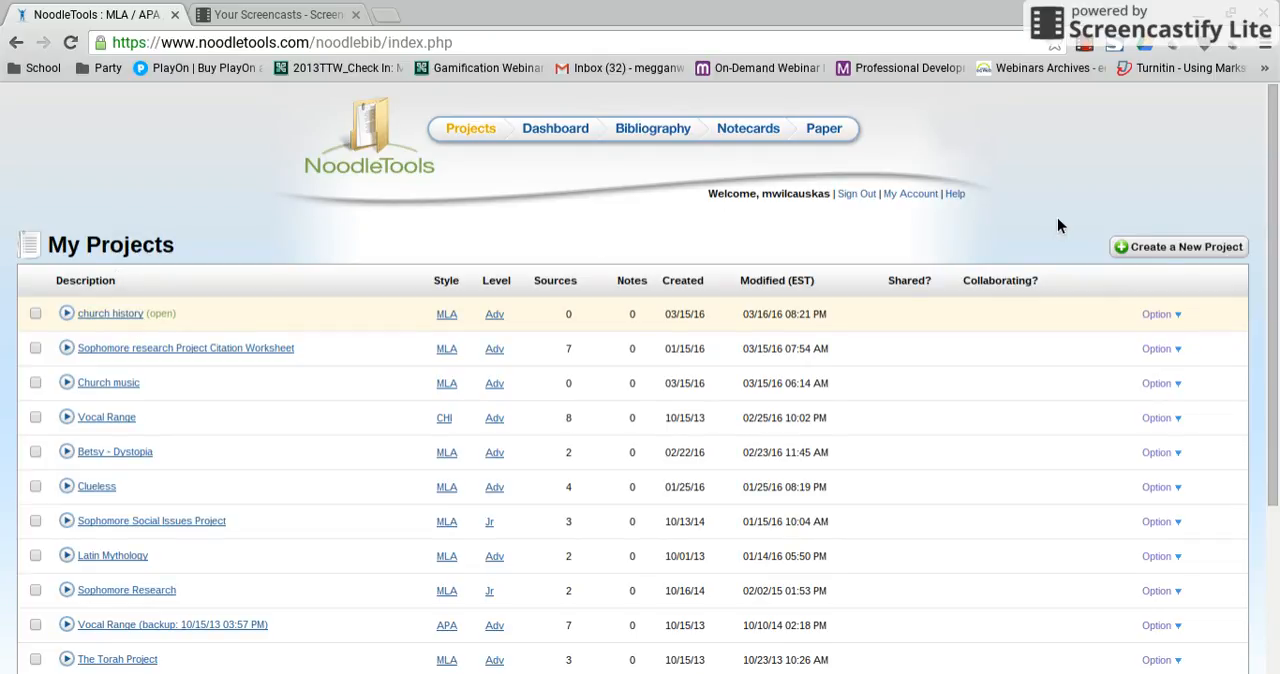
Open the Works Cited list of the church history project.
left_click(118, 316)
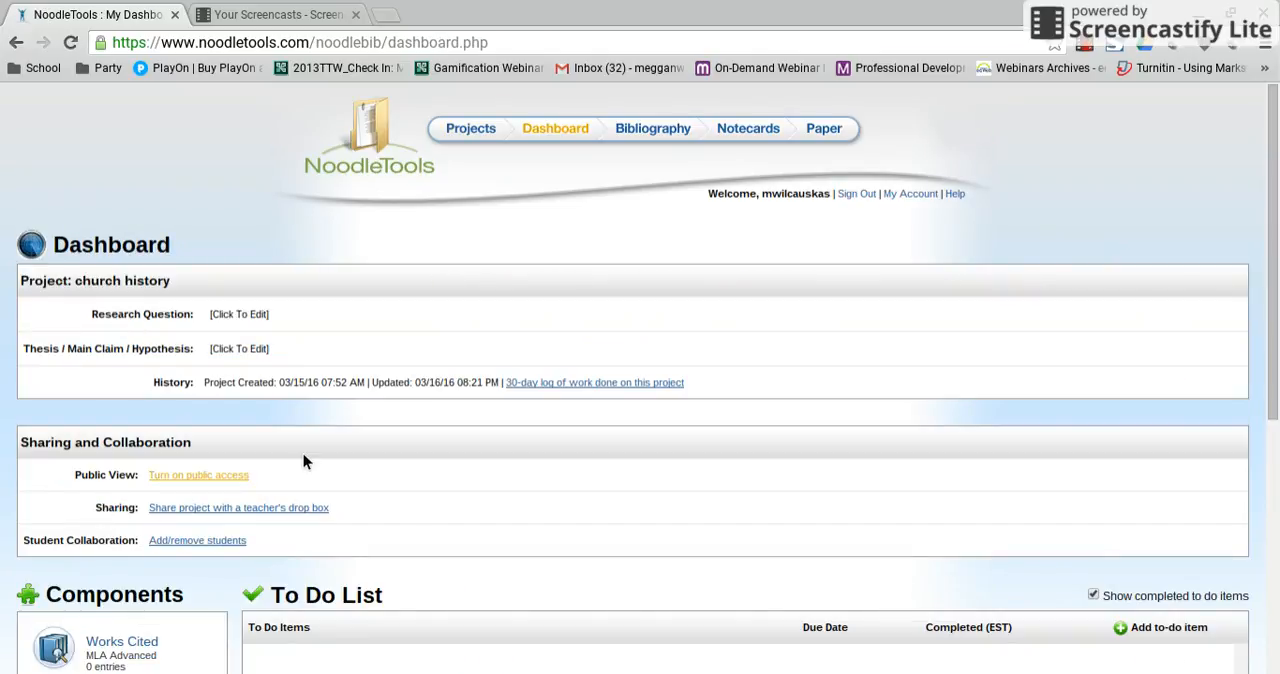
scroll(426, 460, "down", 2)
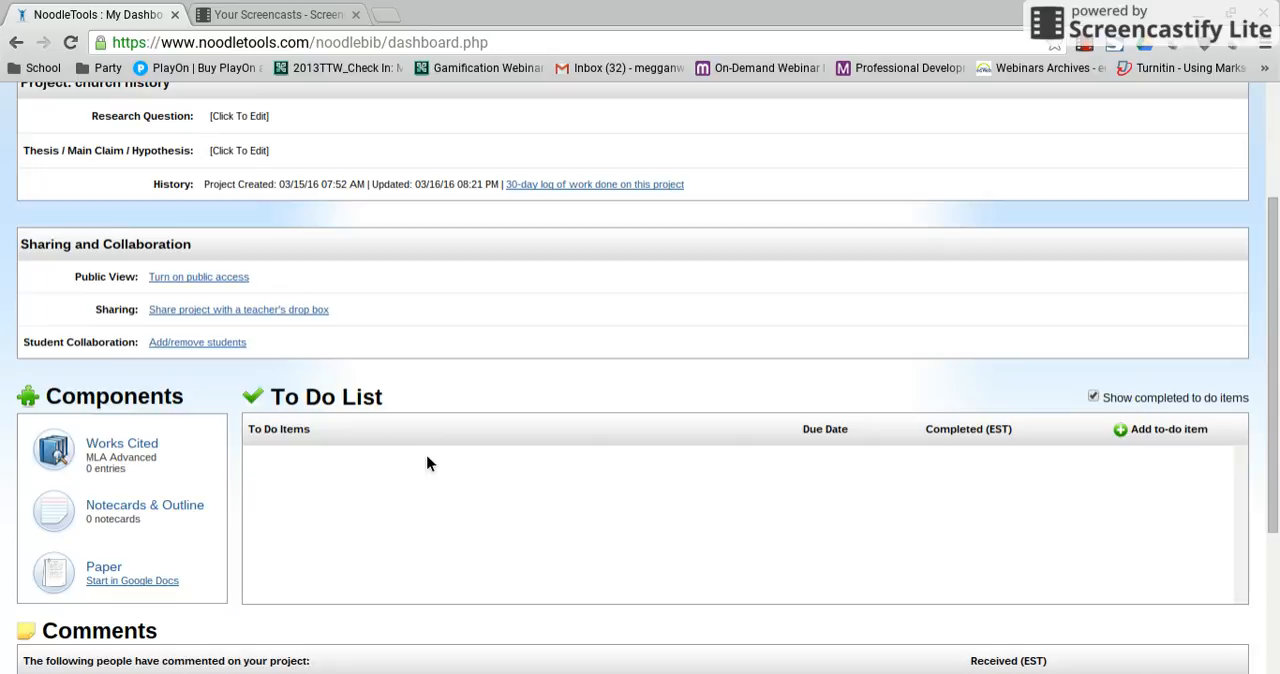
left_click(145, 452)
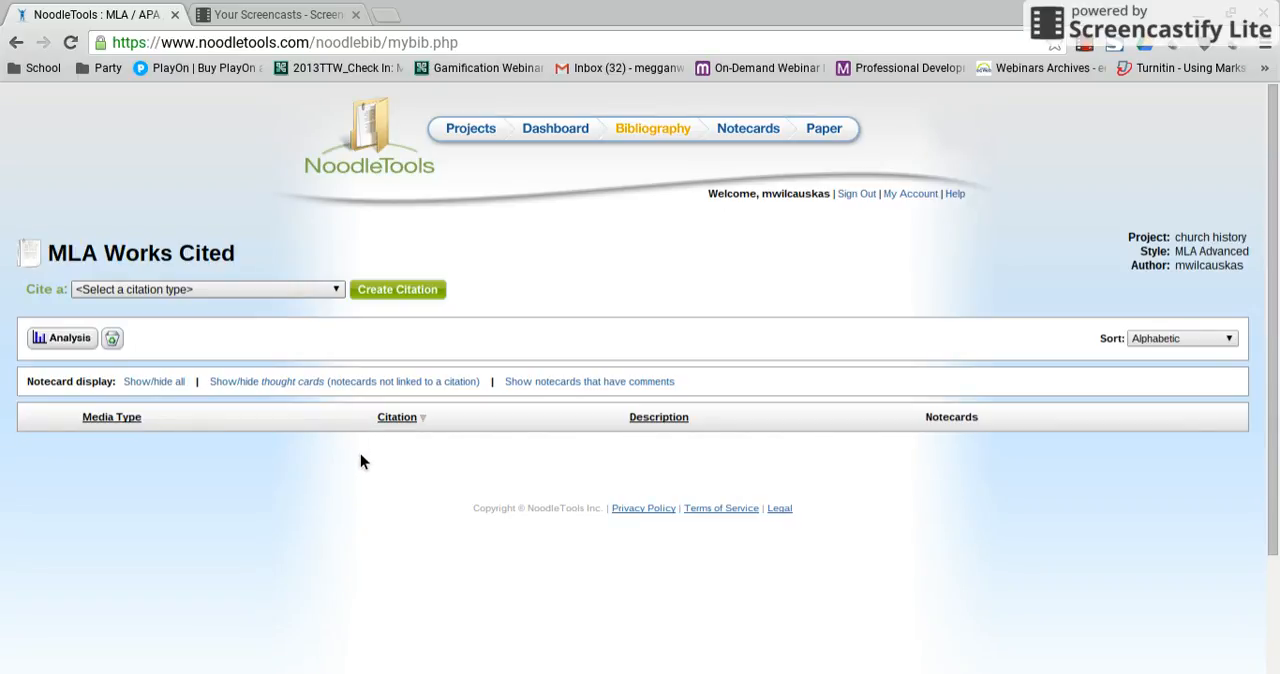
Start a new citation of type Musical Score or Libretto, for a print source.
left_click(145, 536)
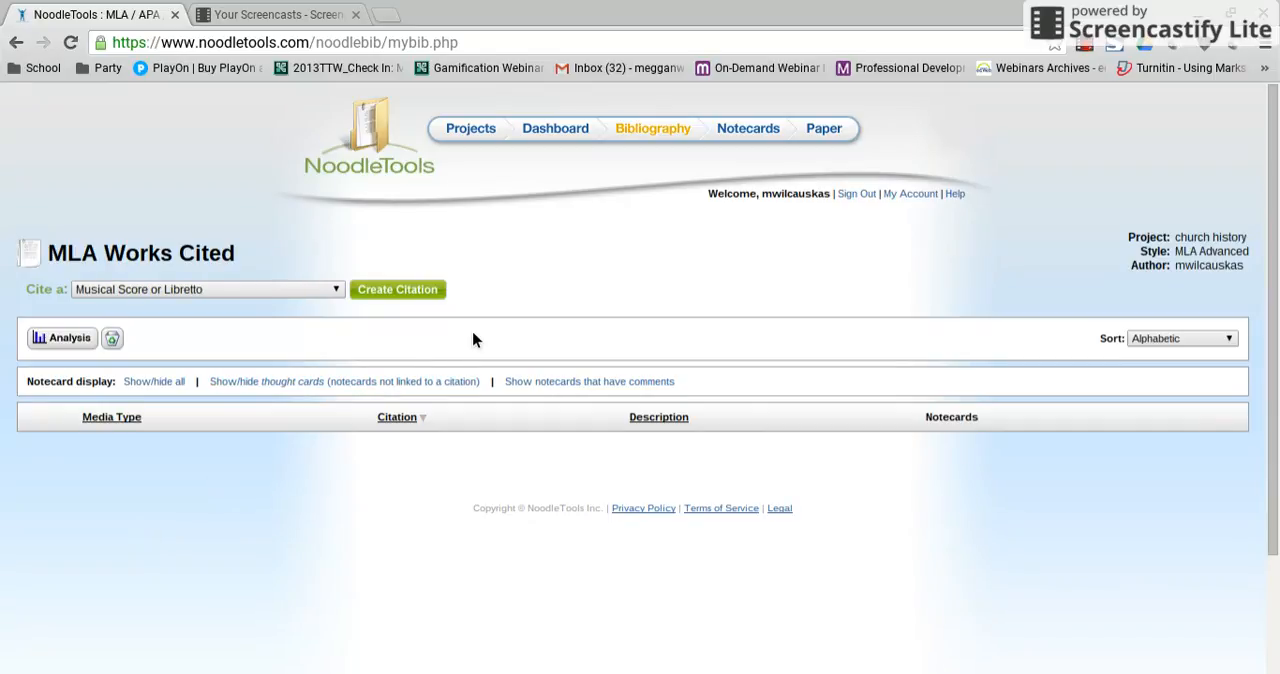
left_click(420, 290)
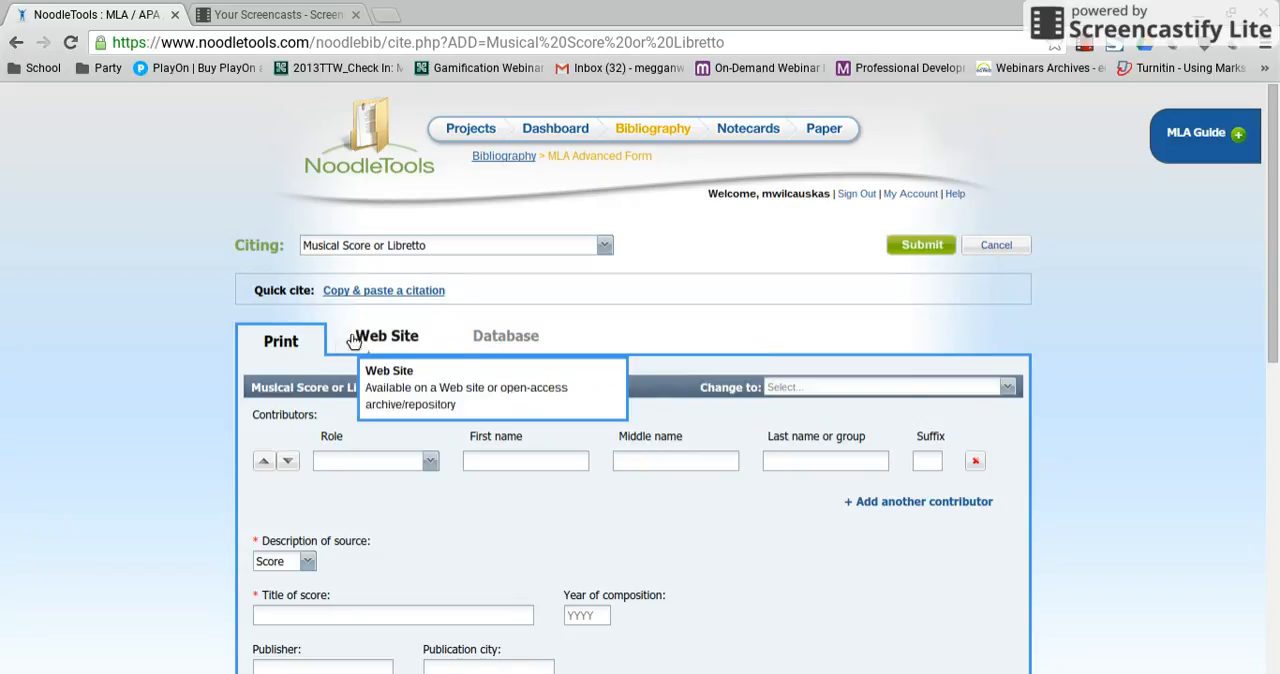
left_click(516, 340)
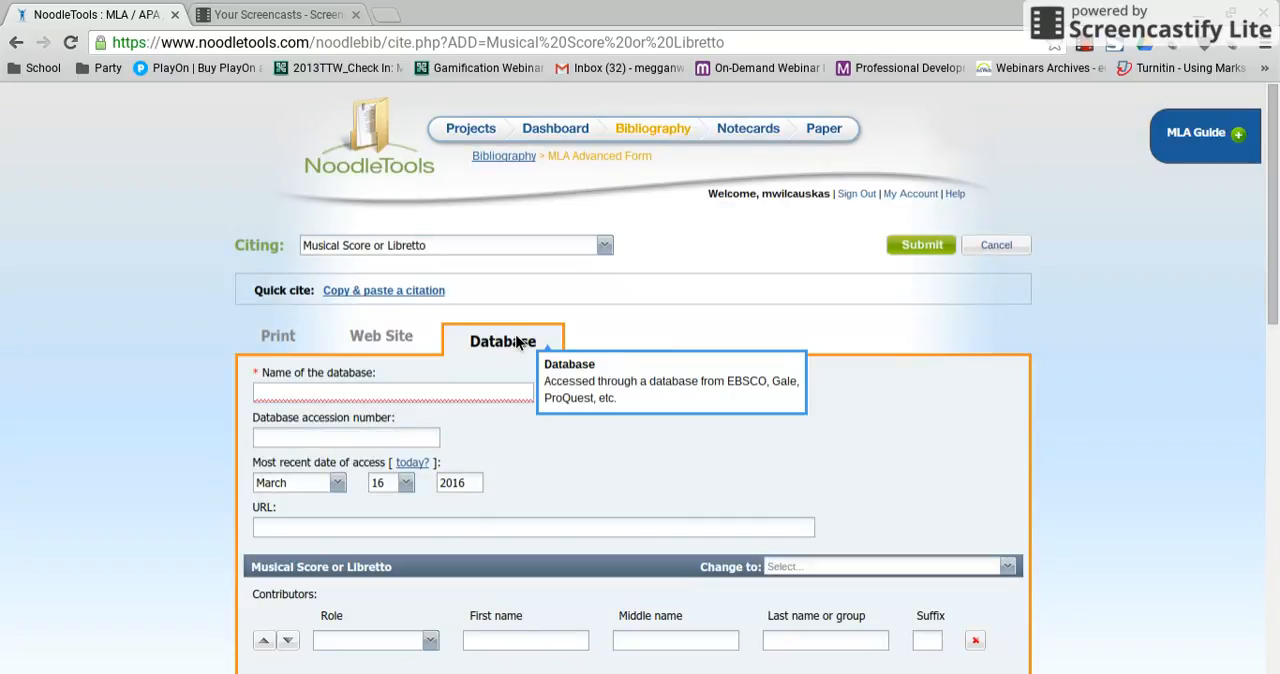
left_click(268, 343)
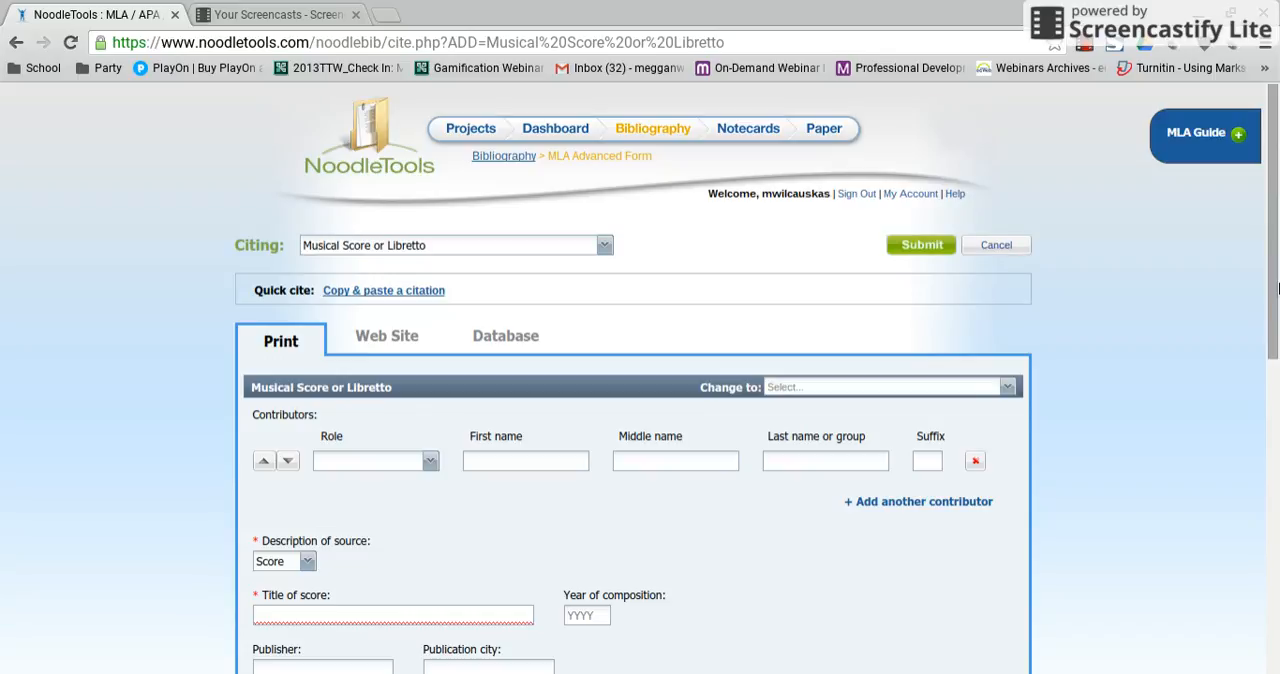
Review the role choices offered for the citation's contributor.
scroll(1272, 300, "down", 2)
scroll(414, 297, "down", 2)
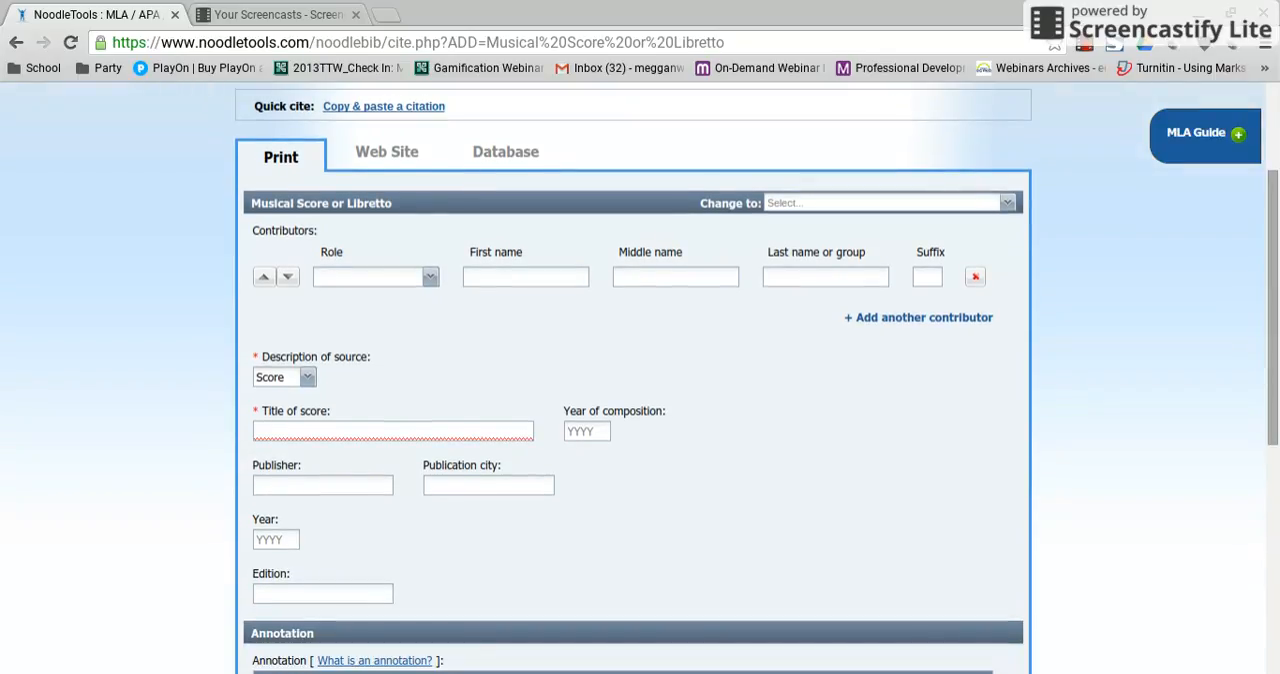
left_click(431, 279)
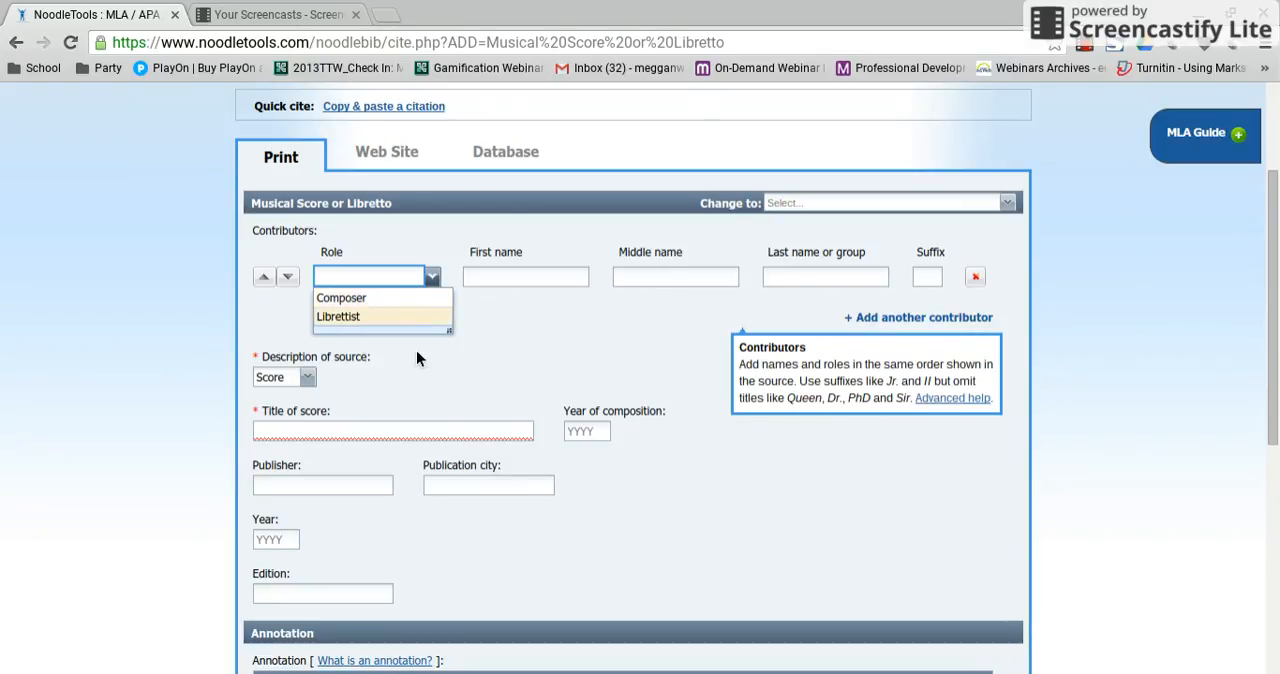
left_click(419, 388)
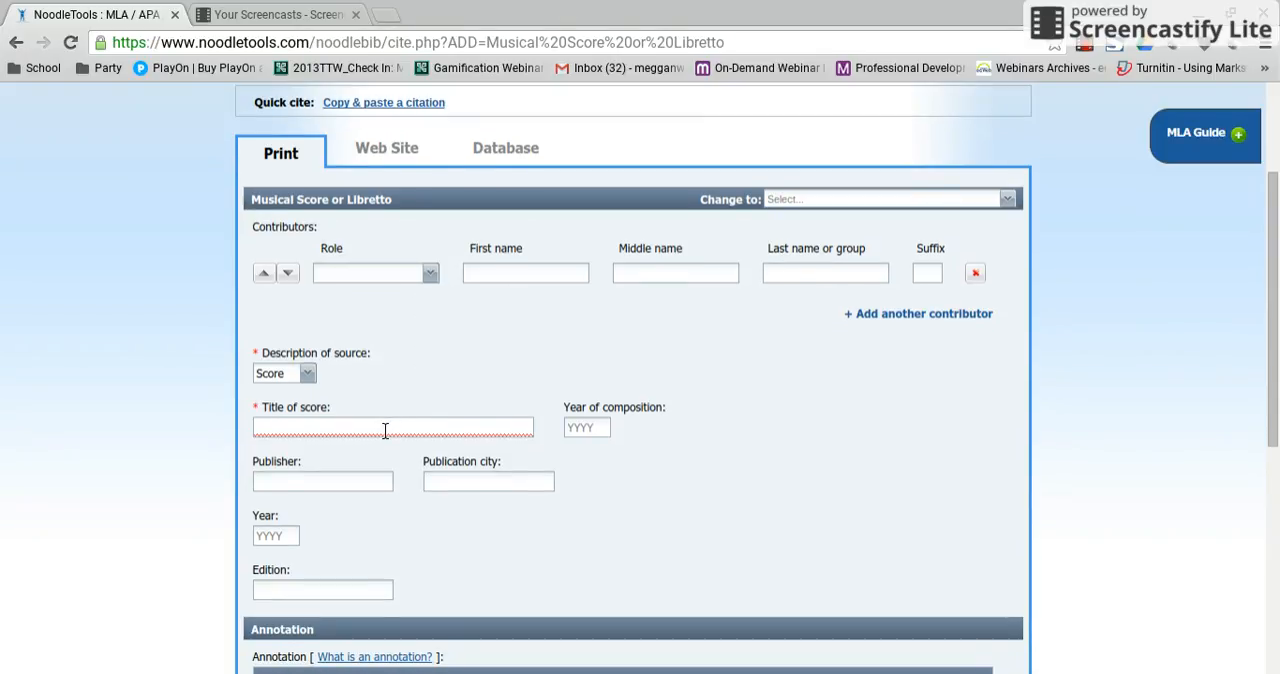
Enter "mary had little lamb" as the title of the score.
left_click(385, 430)
type("m")
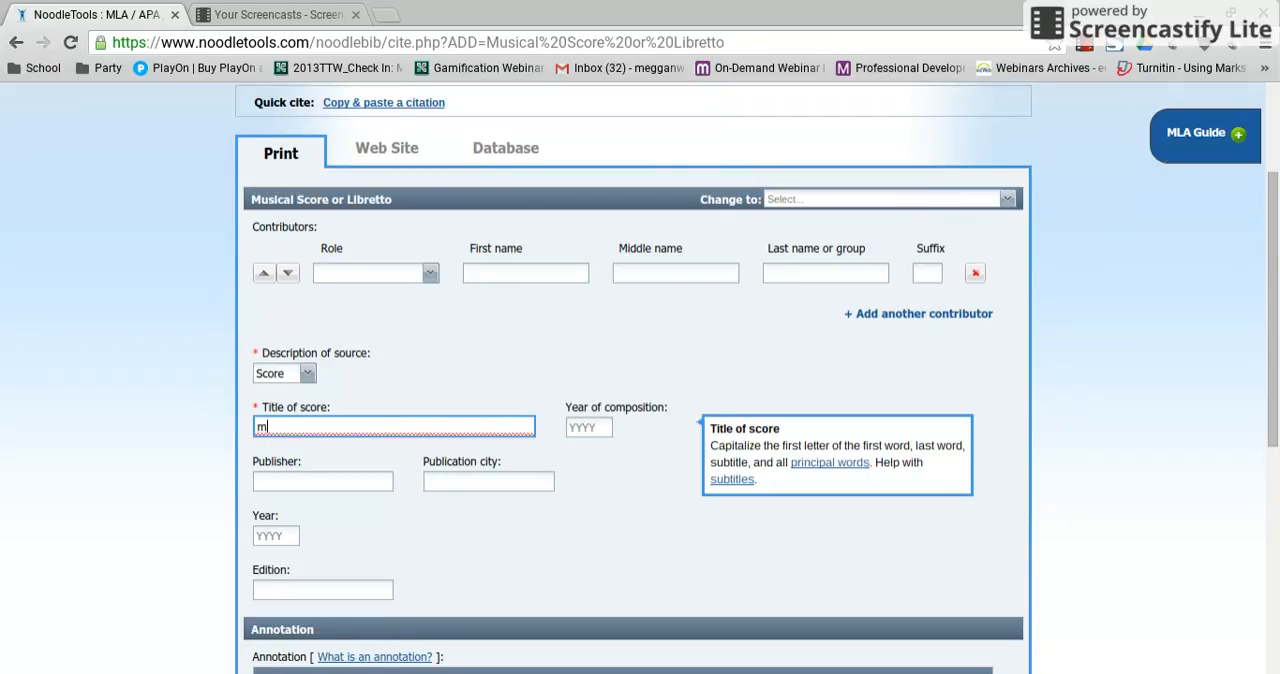
type("ary hada littlelamb")
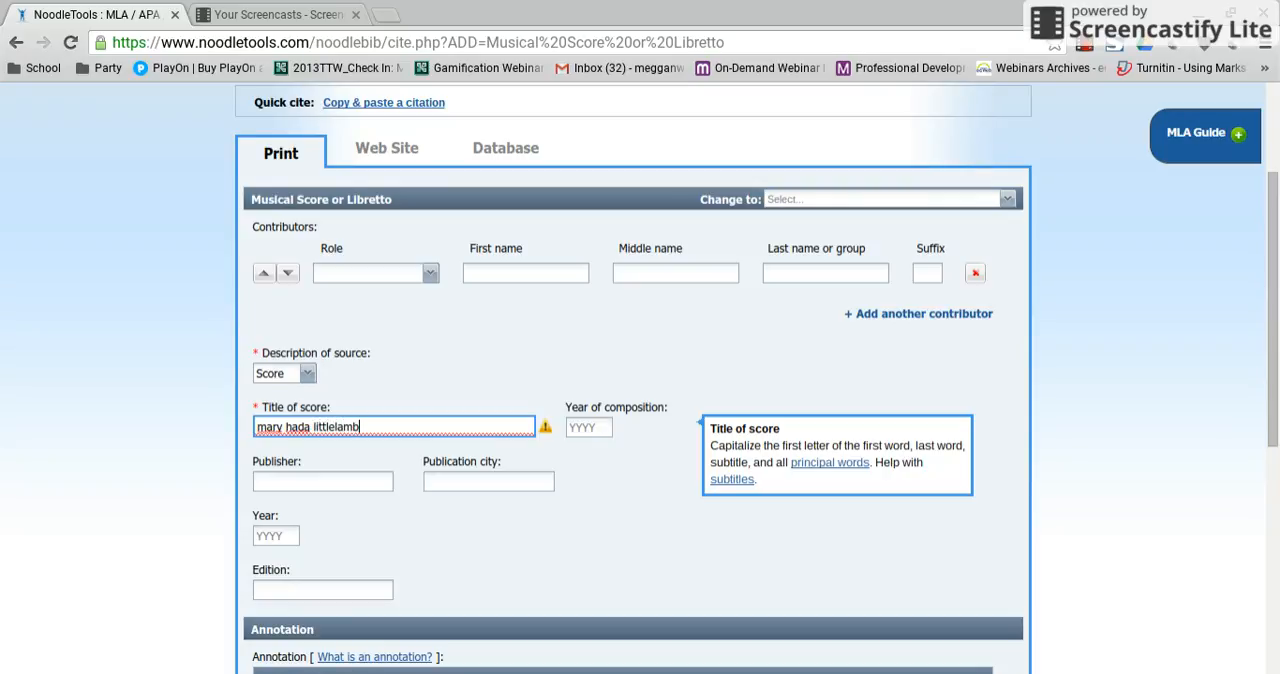
left_click(334, 428)
left_click(311, 427)
key("BackSpace")
mouse_move(550, 430)
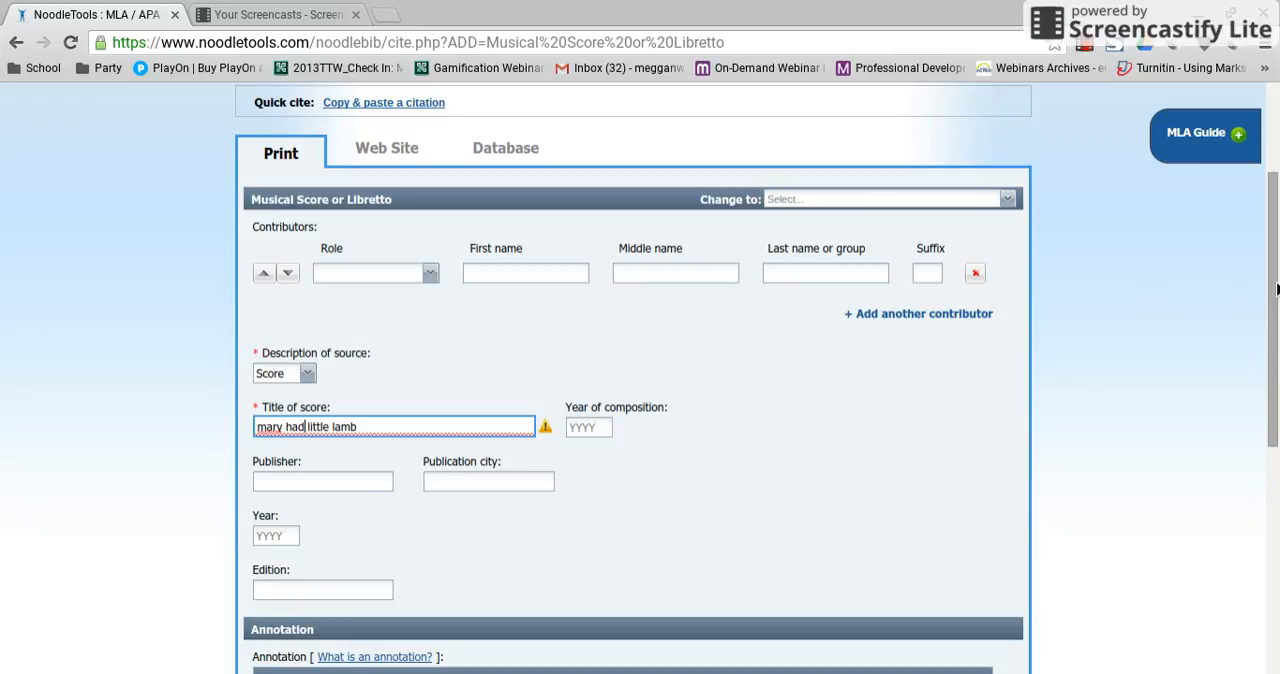
Fill in the contributor's first name and last name, leaving the middle name blank.
mouse_move(1275, 289)
left_mouse_down()
mouse_move(1275, 470)
mouse_move(1275, 309)
left_mouse_up()
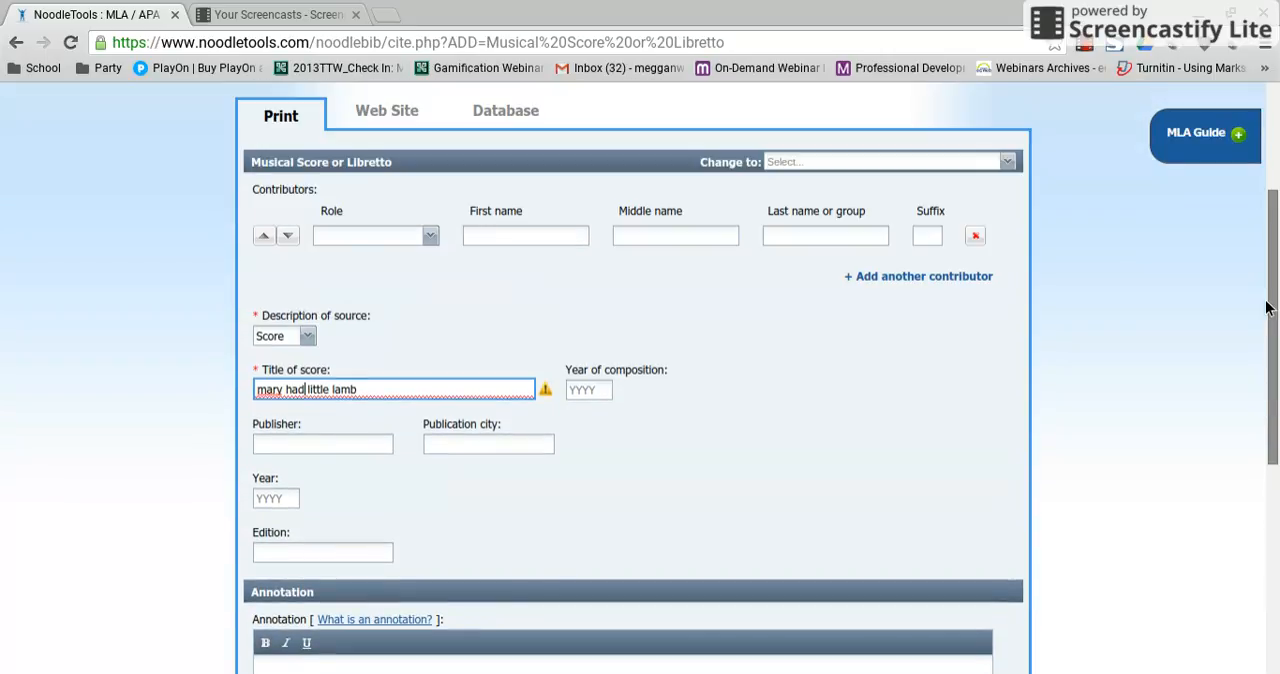
left_click(547, 240)
type("mary")
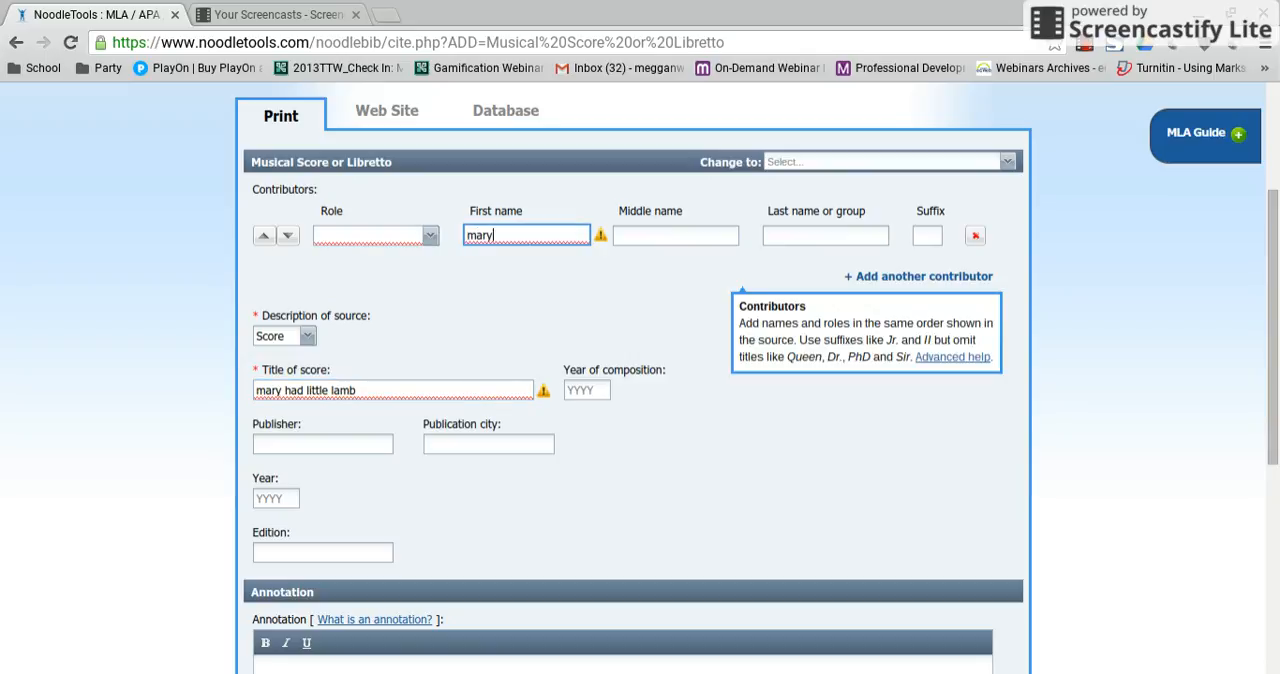
key("Tab")
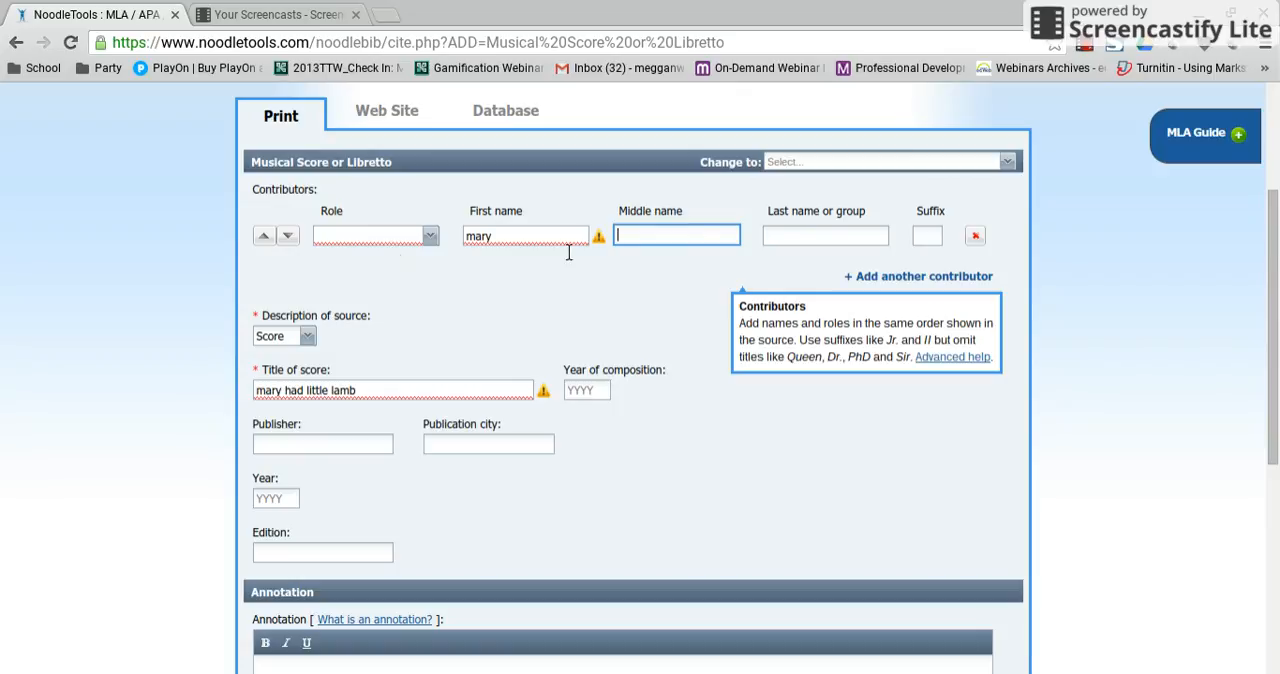
mouse_move(598, 240)
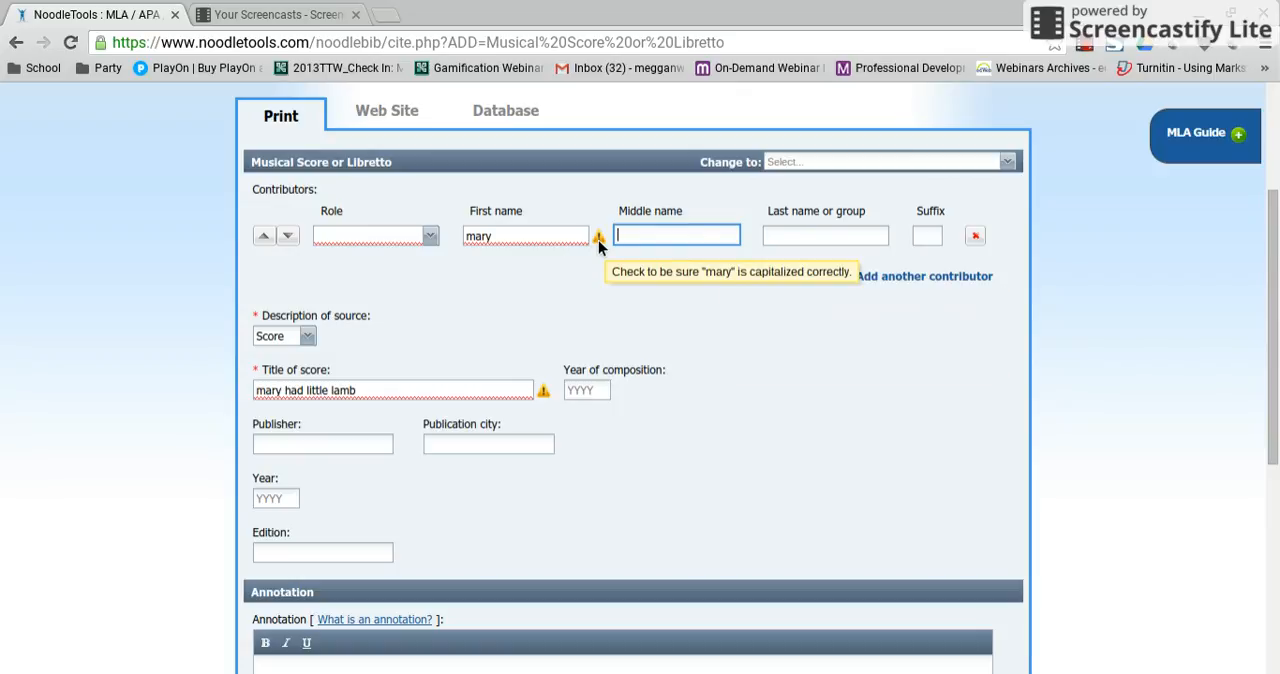
left_click(836, 243)
type("smith")
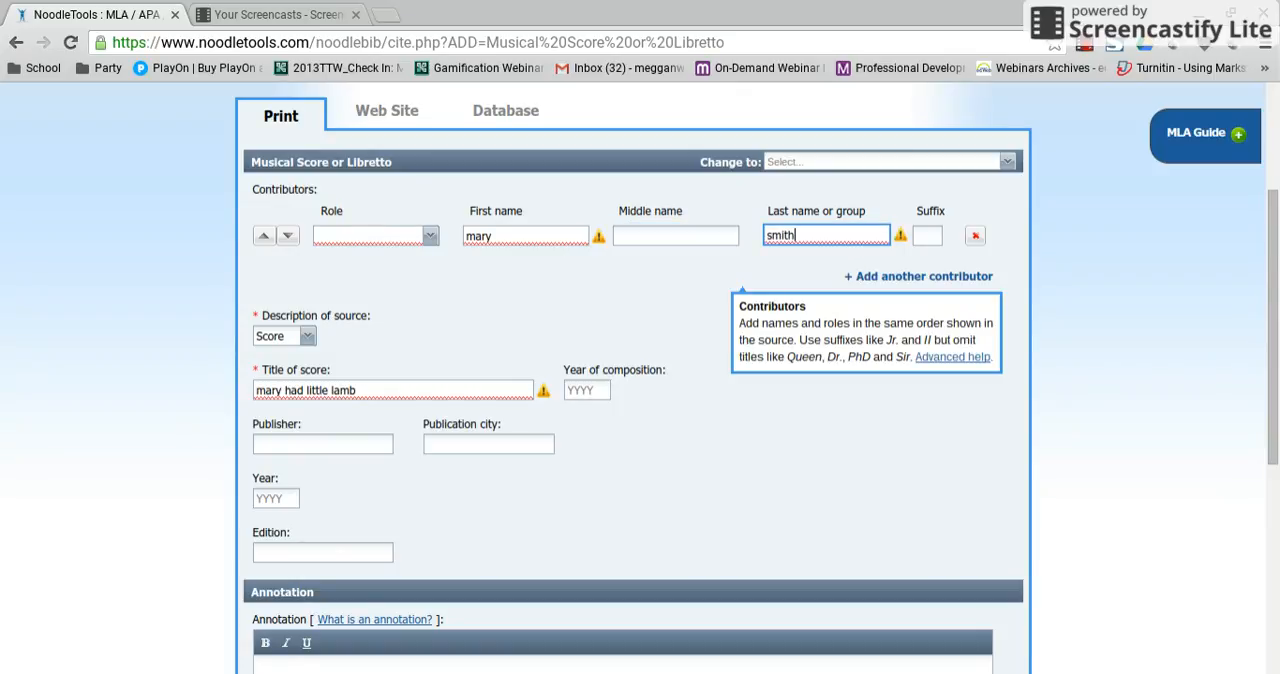
Set the score's year of composition to 1915.
left_click(612, 396)
type("19")
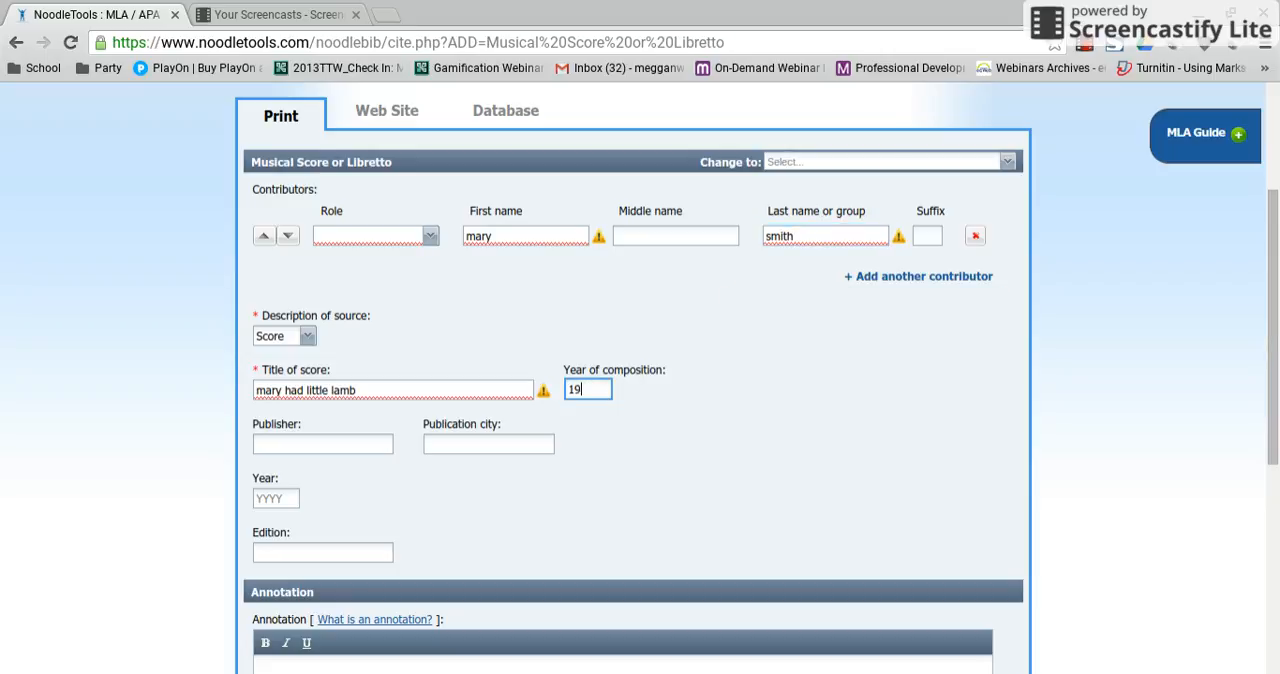
type("15")
Try to submit the citation without a contributor role.
left_click_drag(1276, 365, 1275, 524)
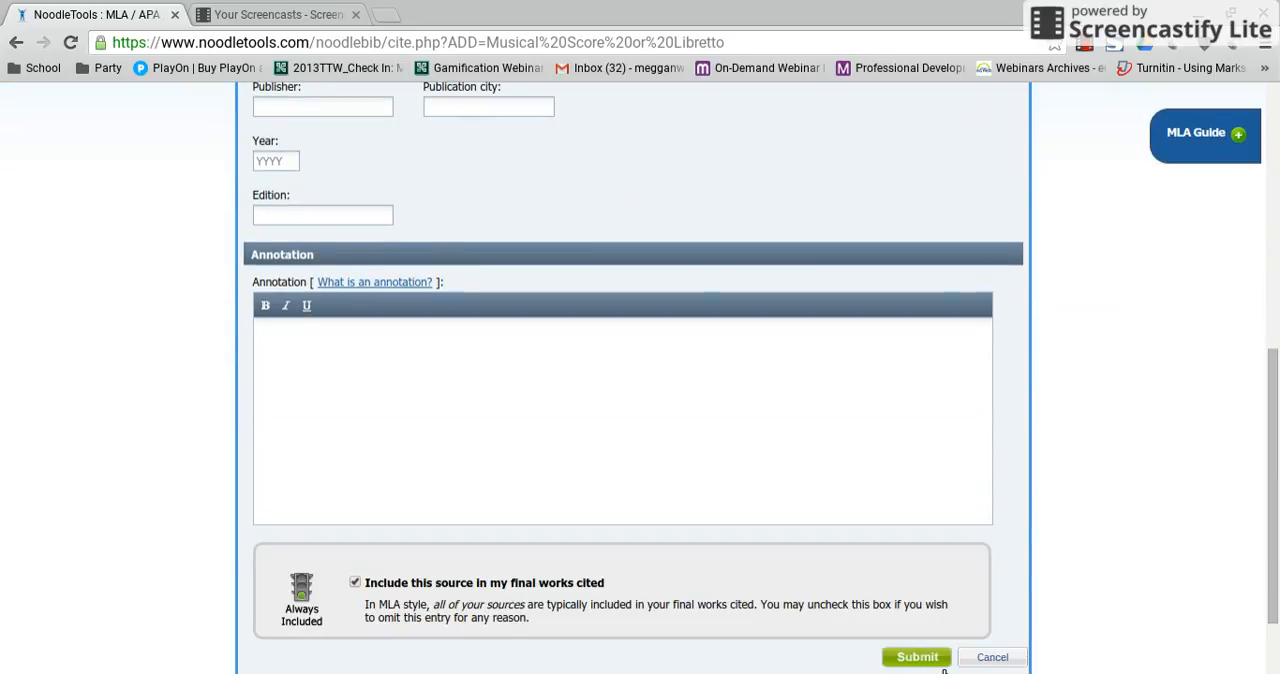
left_click(930, 662)
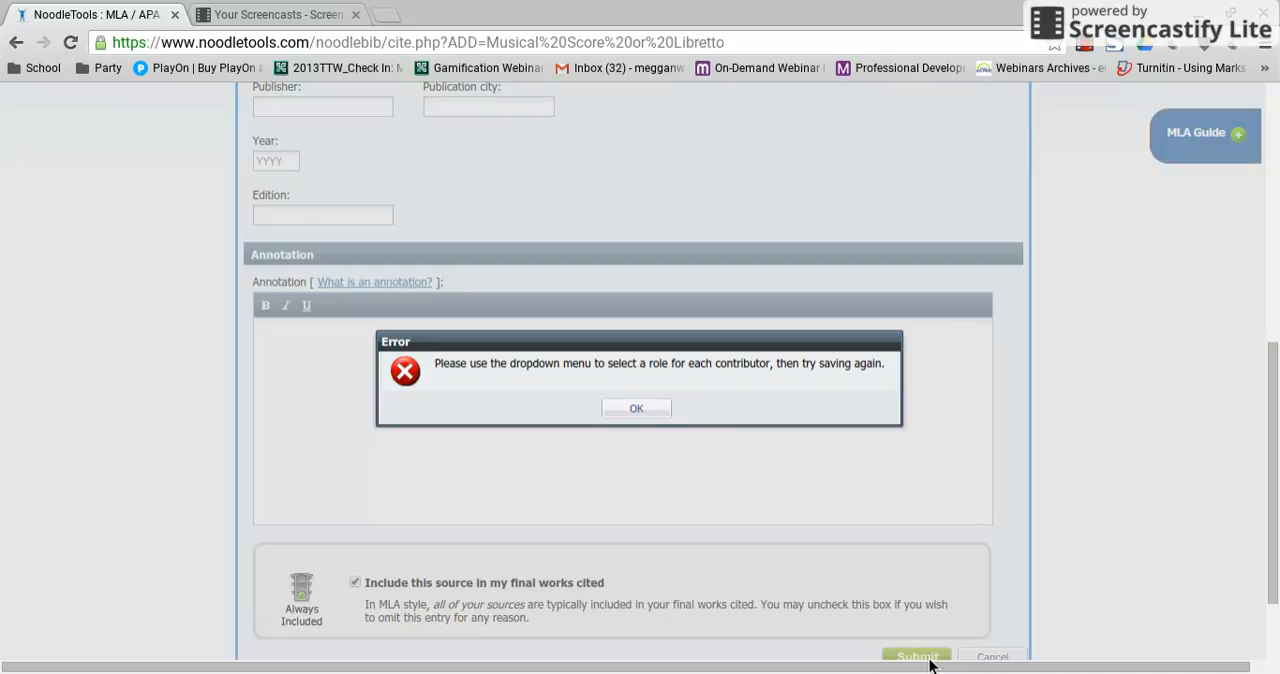
left_click(638, 418)
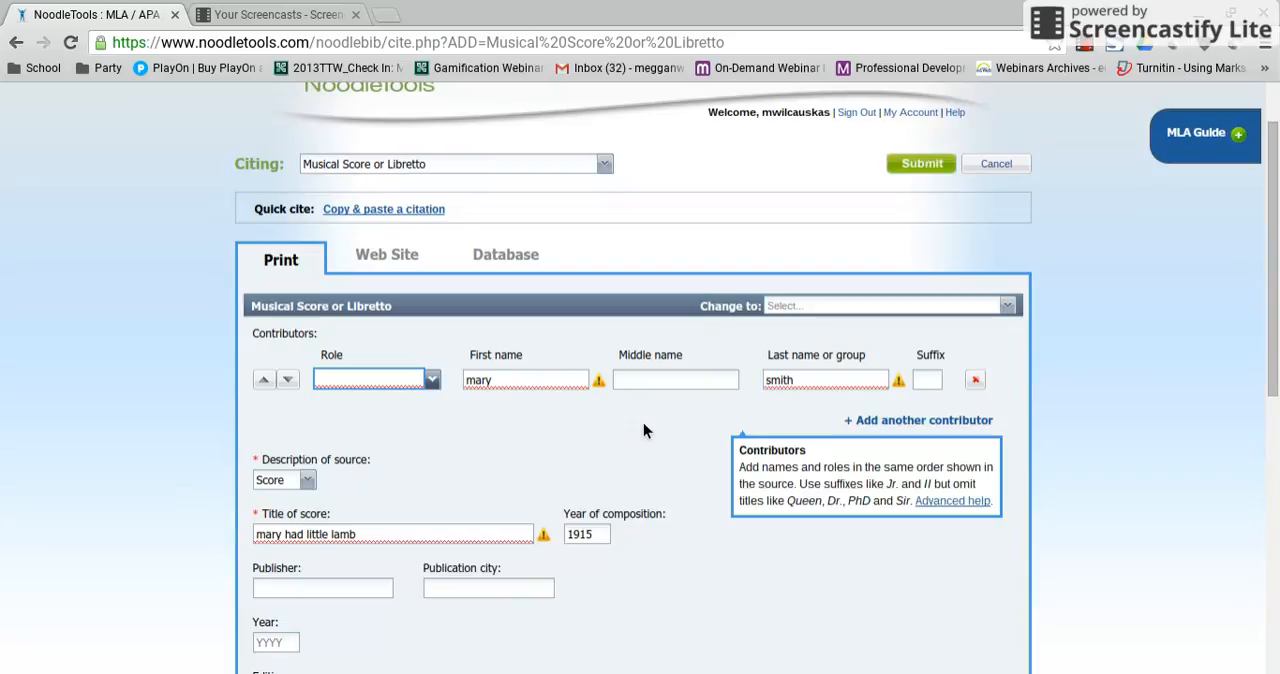
Set the contributor's role to Composer and submit the citation.
left_click(406, 385)
left_click(400, 403)
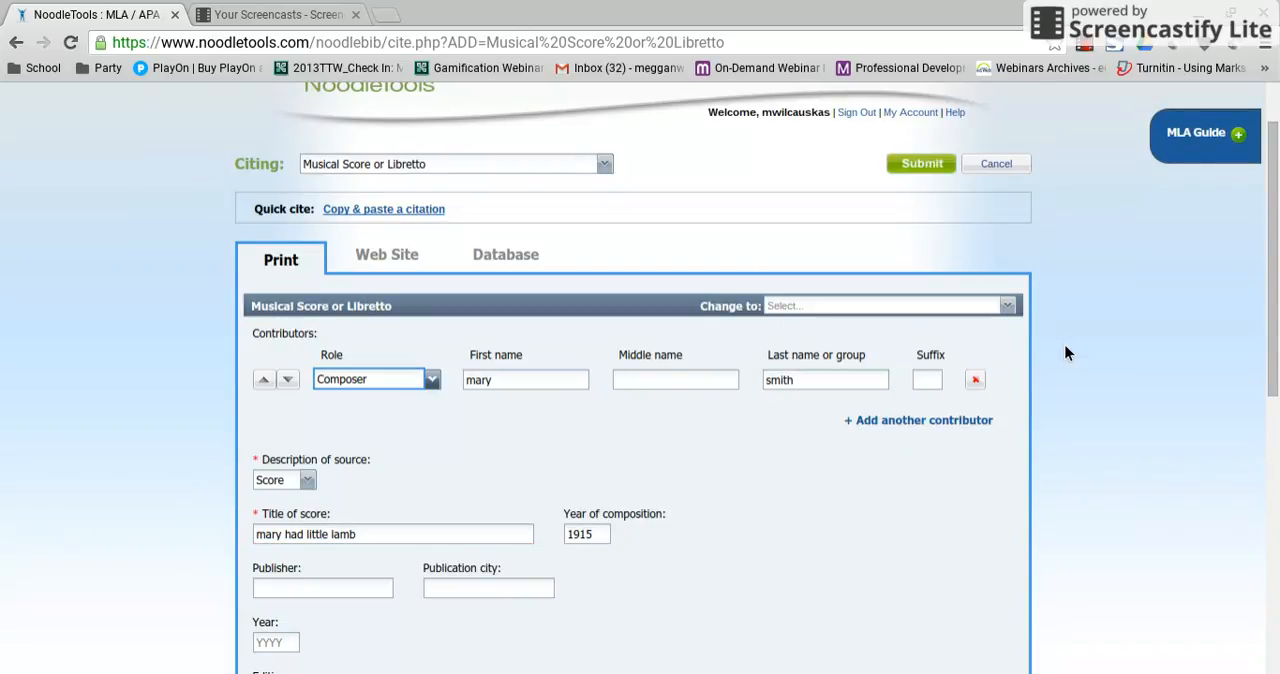
left_click_drag(1273, 322, 1273, 424)
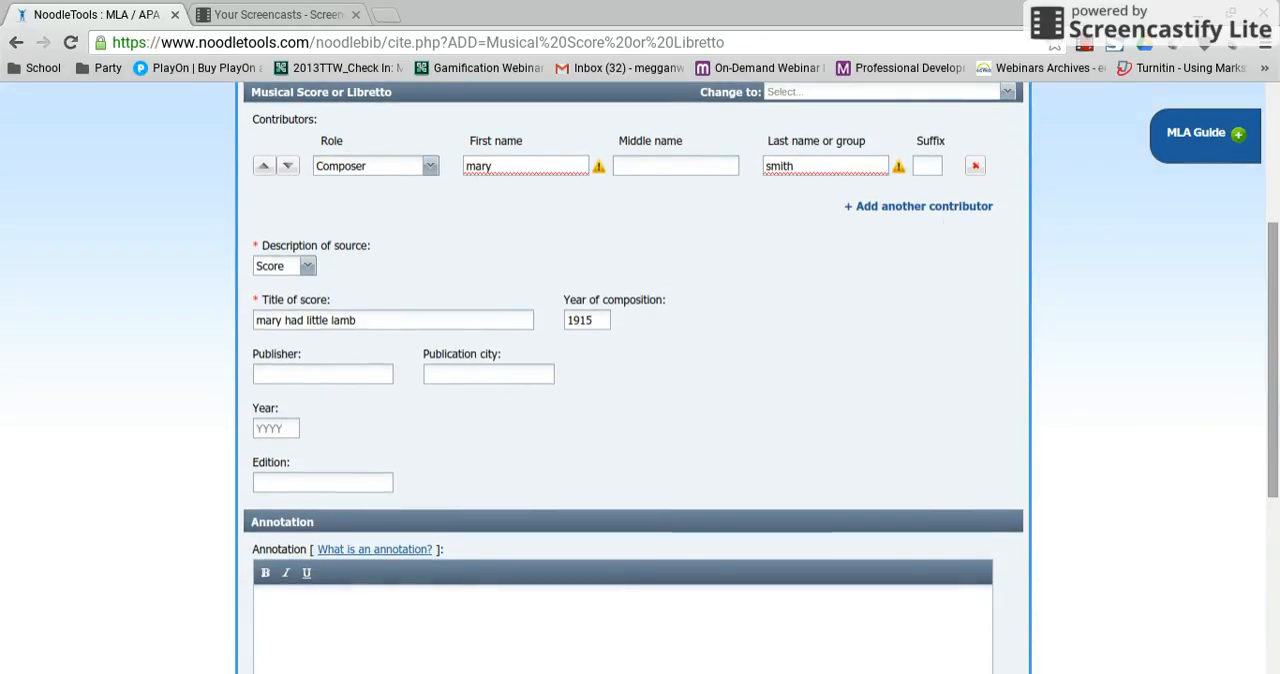
scroll(983, 588, "down", 3)
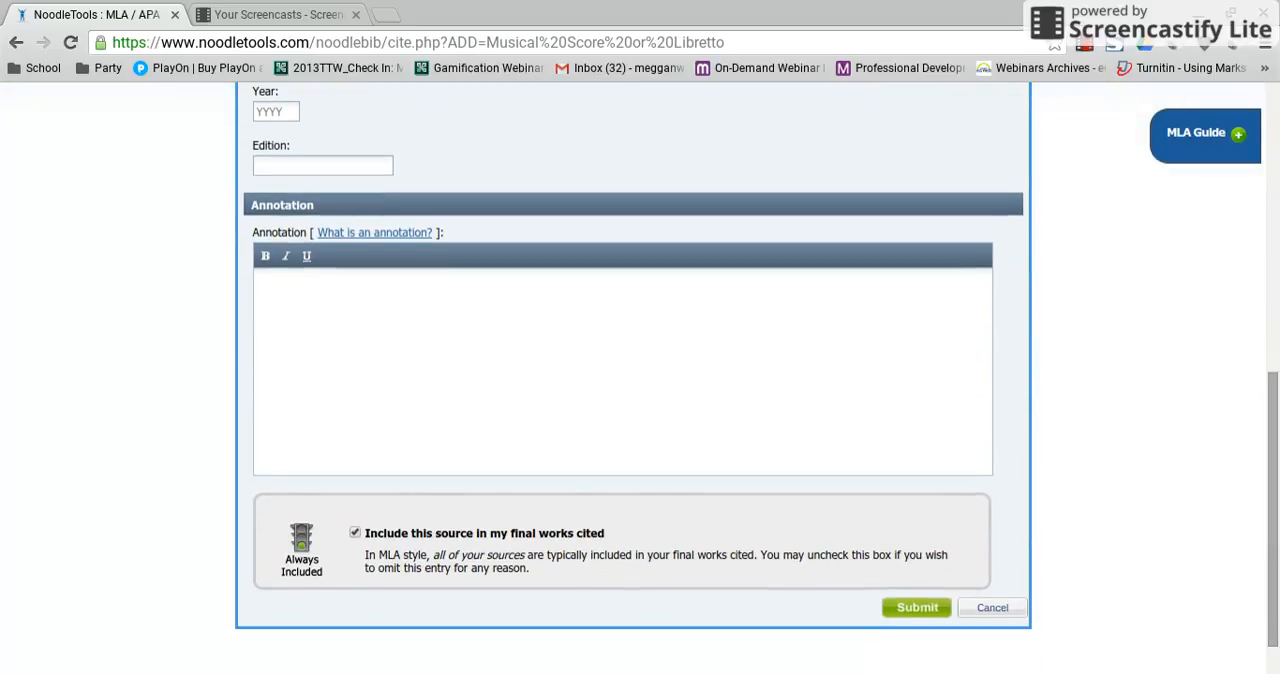
left_click(929, 608)
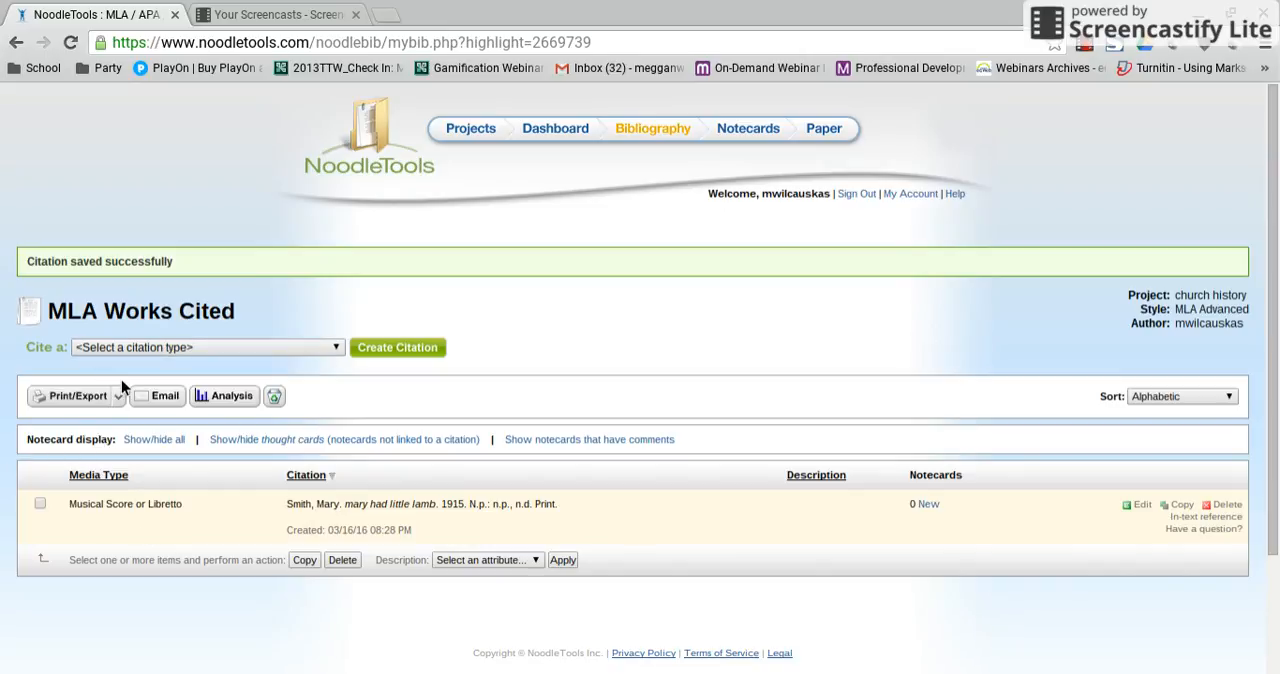
Open the formatting options for exporting the source list and choose Works Cited as the list title.
left_click(125, 404)
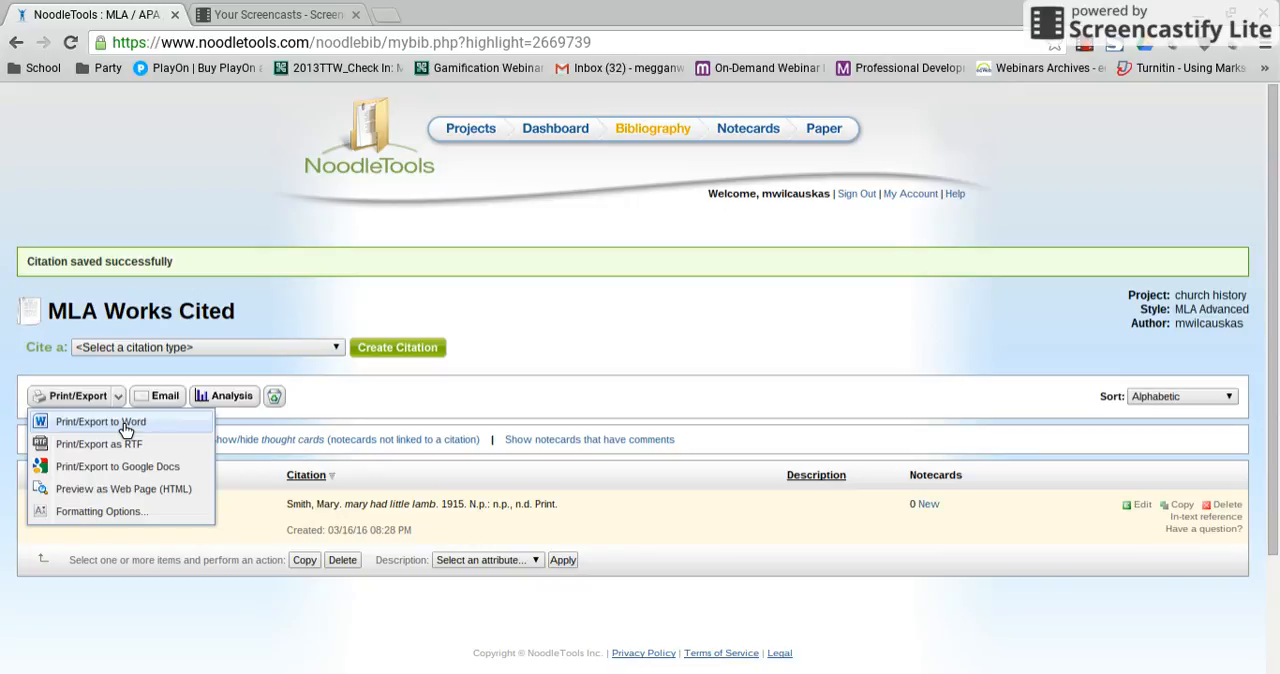
left_click(112, 514)
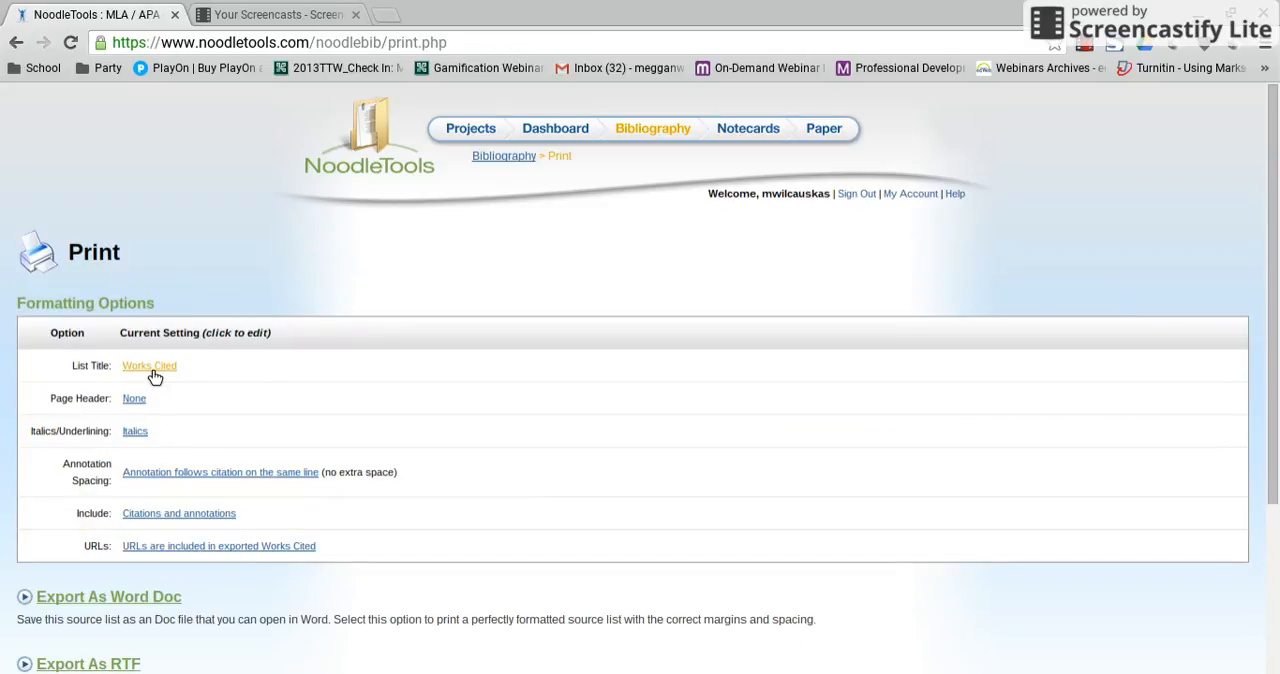
left_click(161, 375)
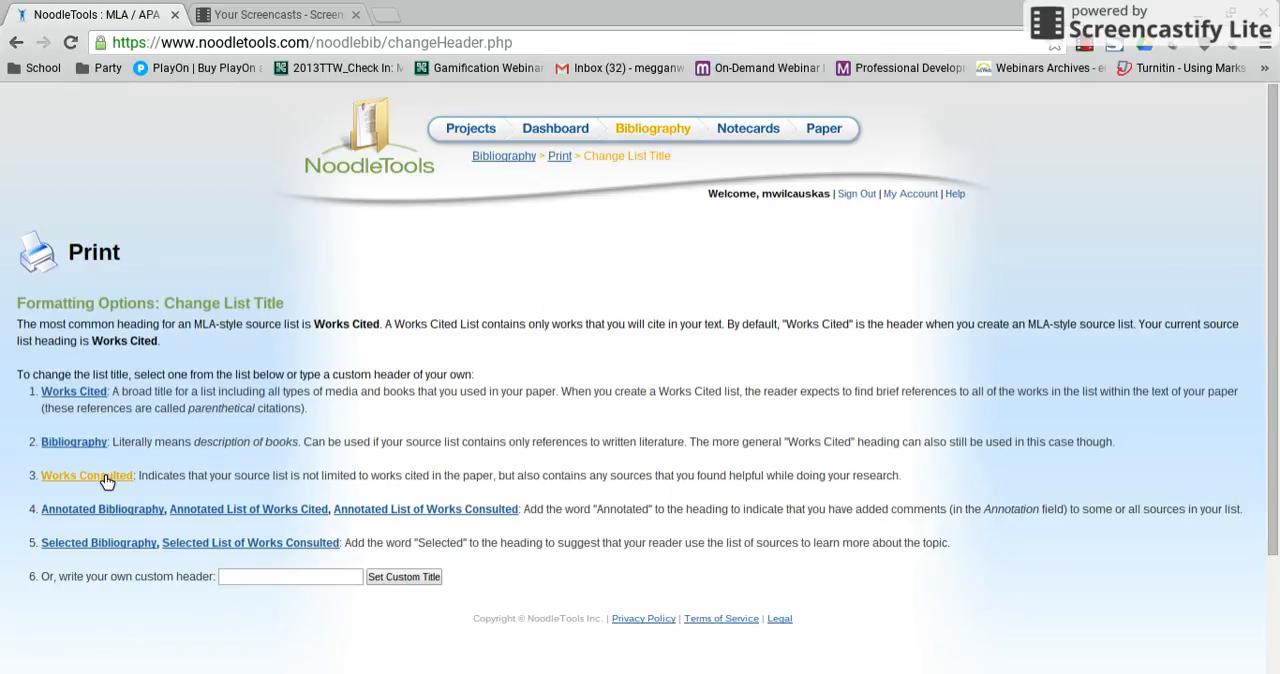
left_click(80, 395)
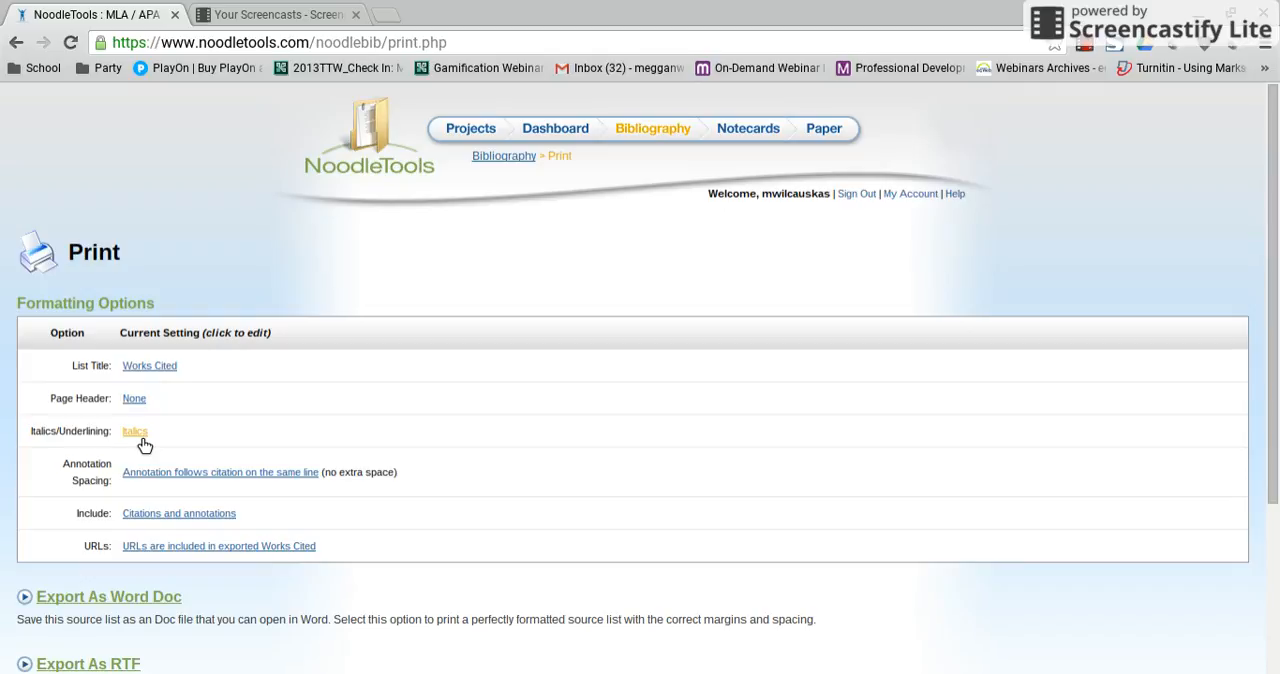
Set the printed source list to include citations only, omitting the annotations.
left_click(163, 522)
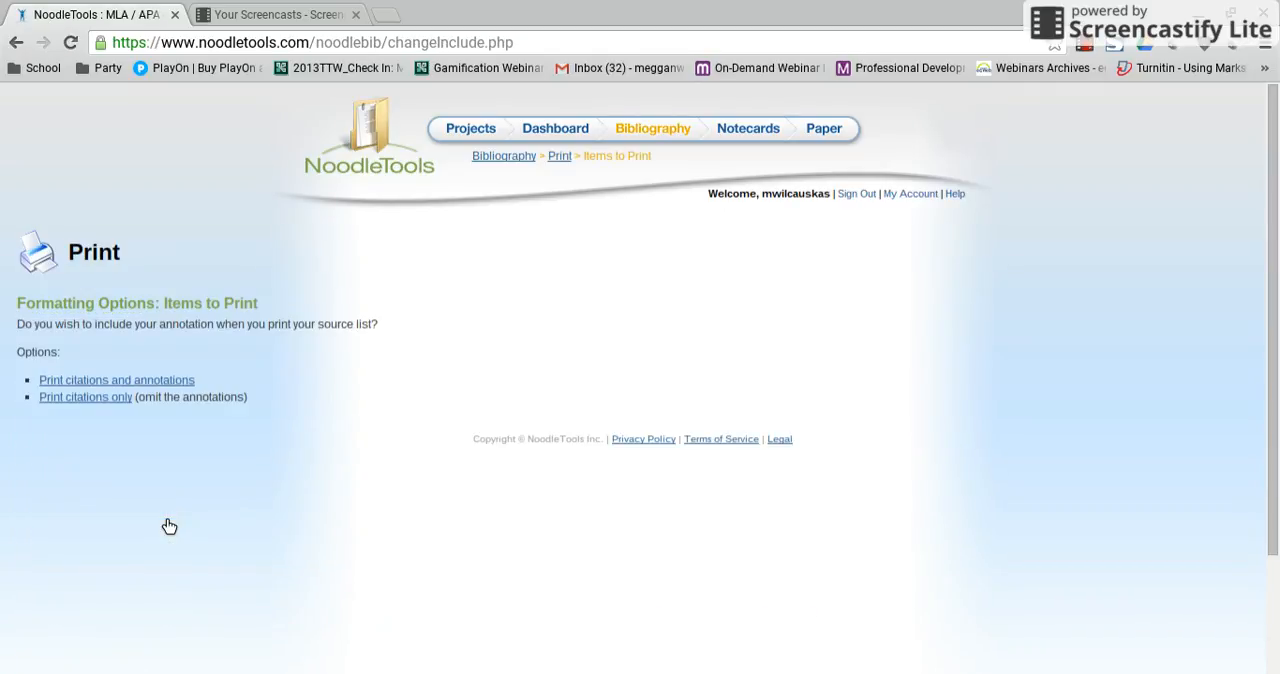
left_click(55, 398)
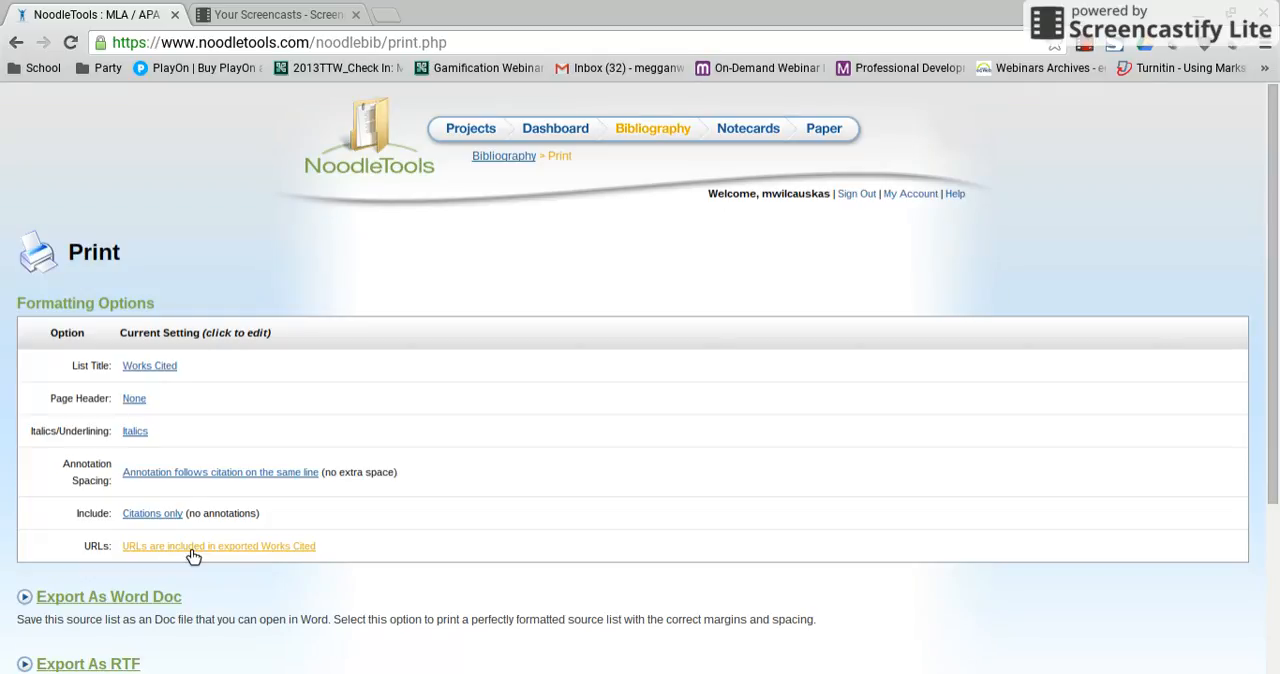
scroll(193, 556, "down", 2)
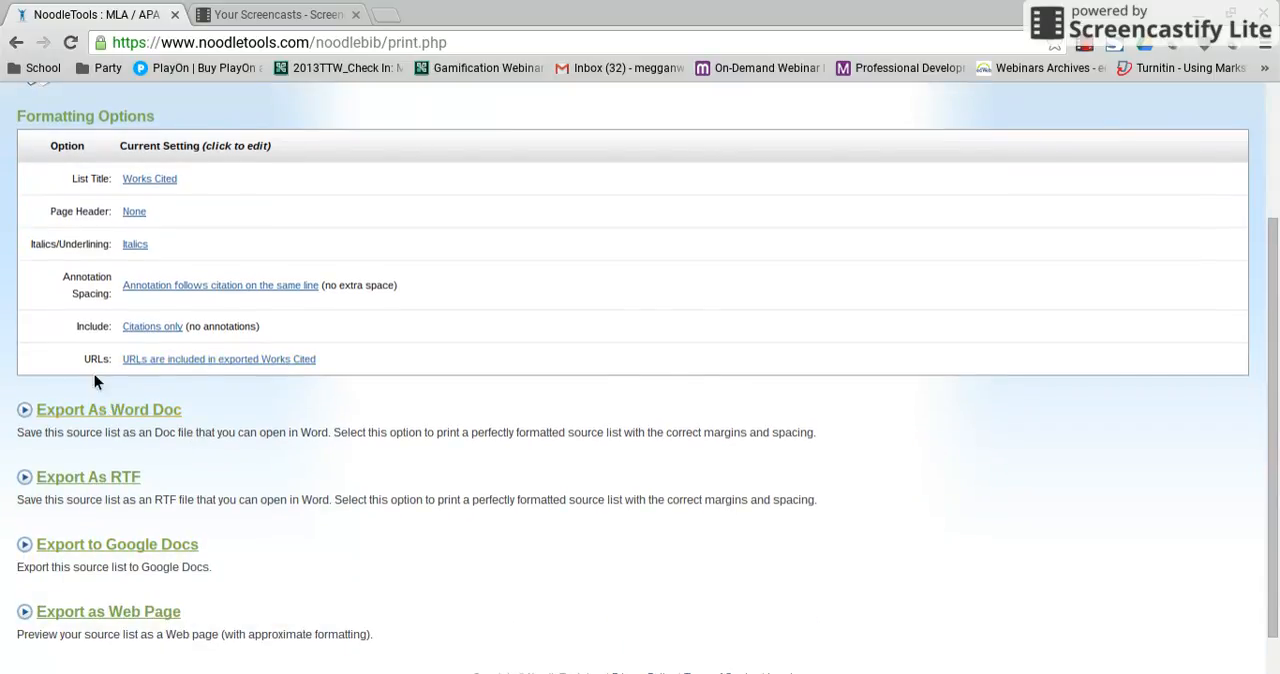